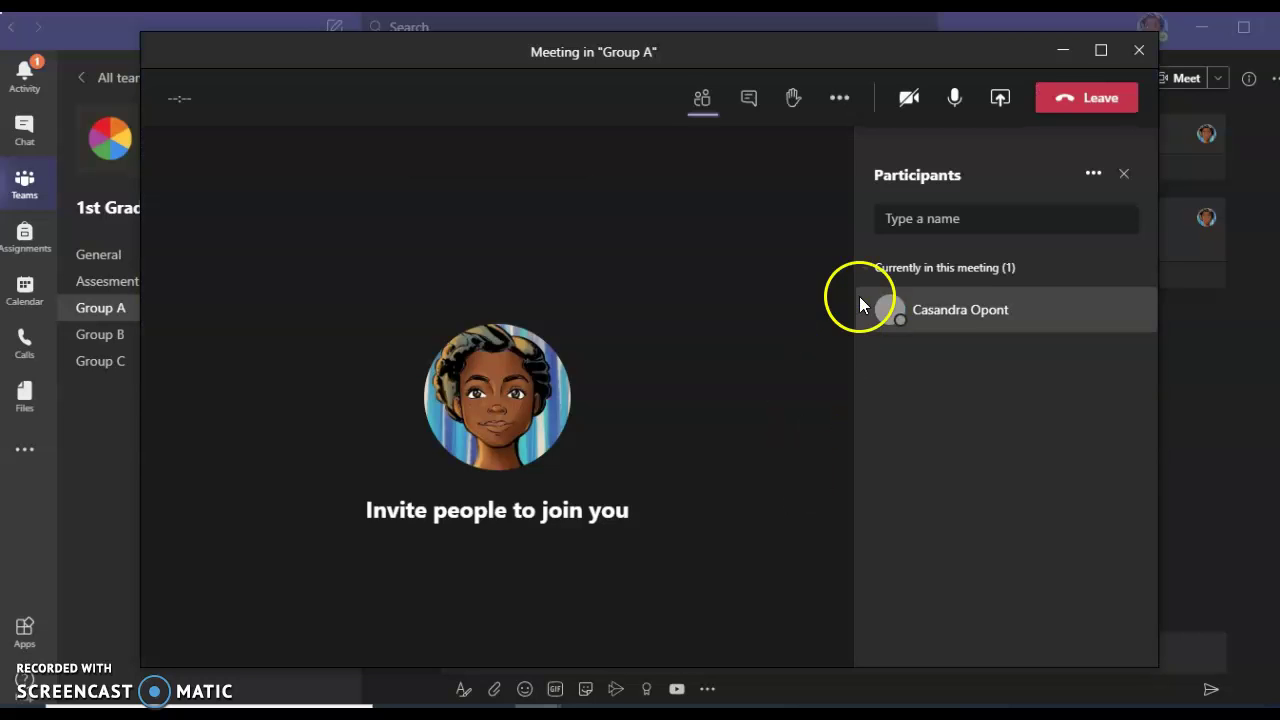
Mute the microphone in the Group A meeting and present Week 2 Reading.pptx, then minimize the meeting window.
{"action": "left_click", "coordinate": [933, 104]}
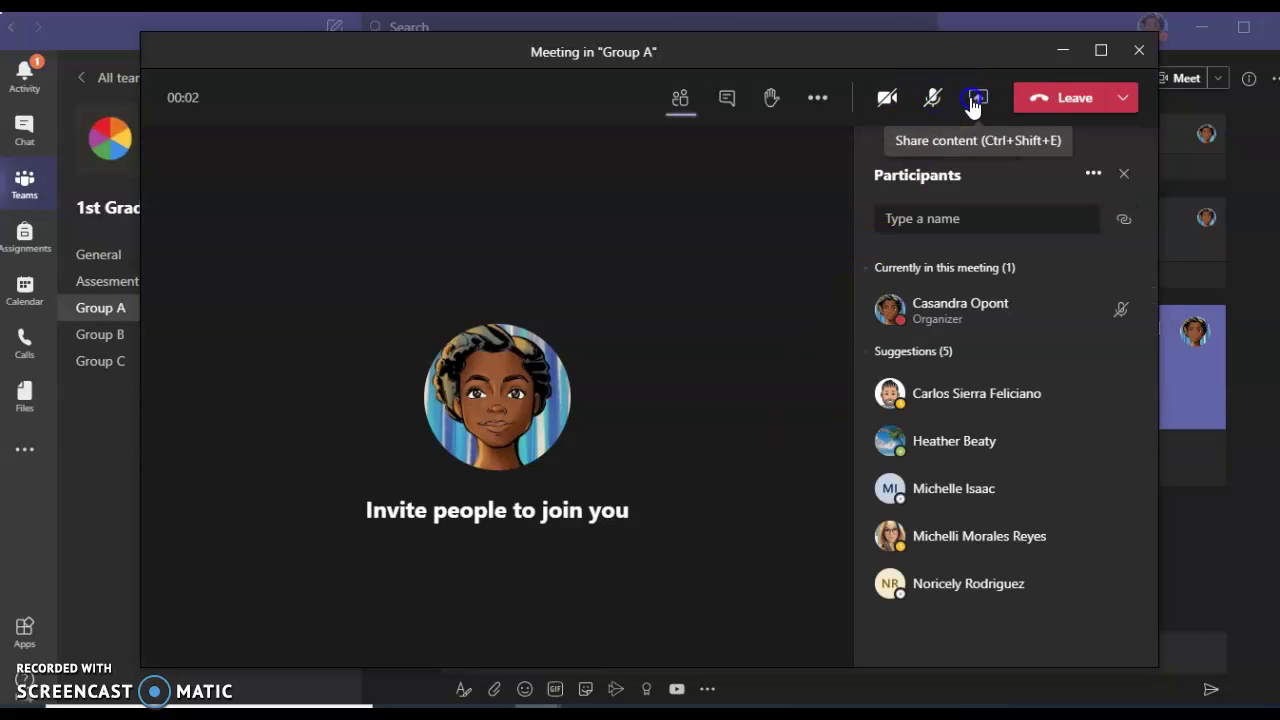
{"action": "left_click", "coordinate": [974, 104]}
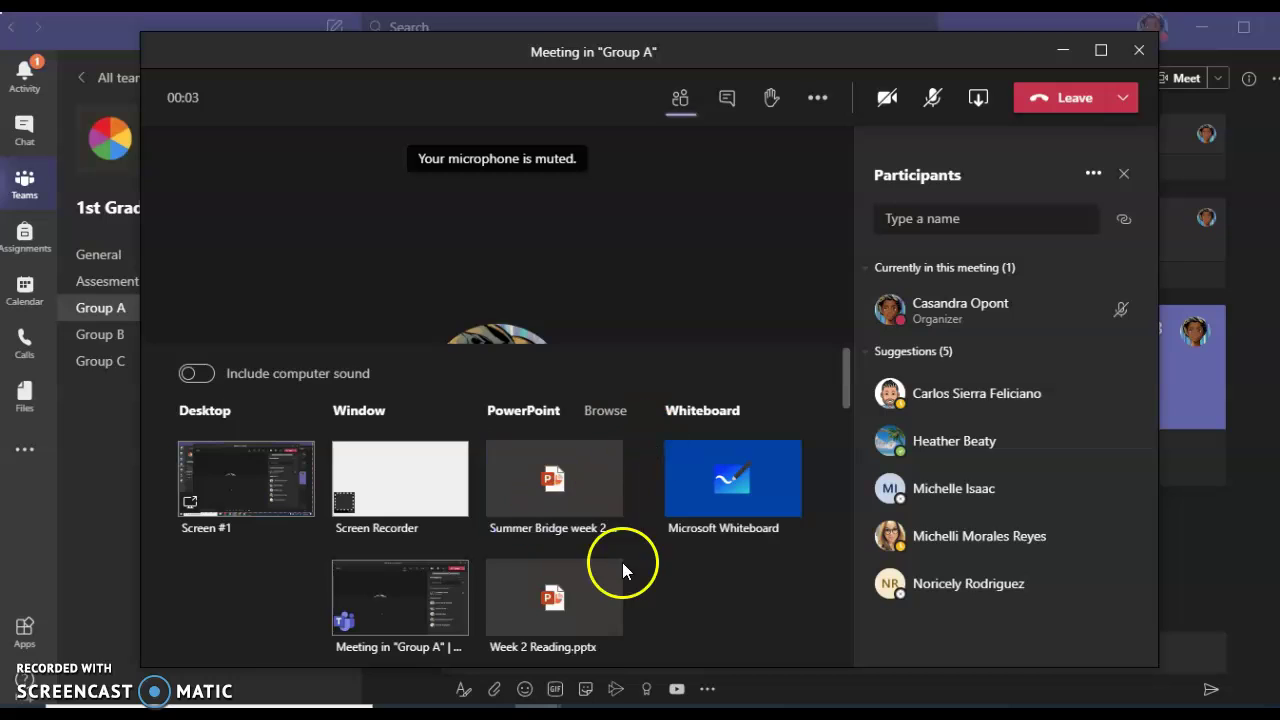
{"action": "left_click", "coordinate": [560, 630]}
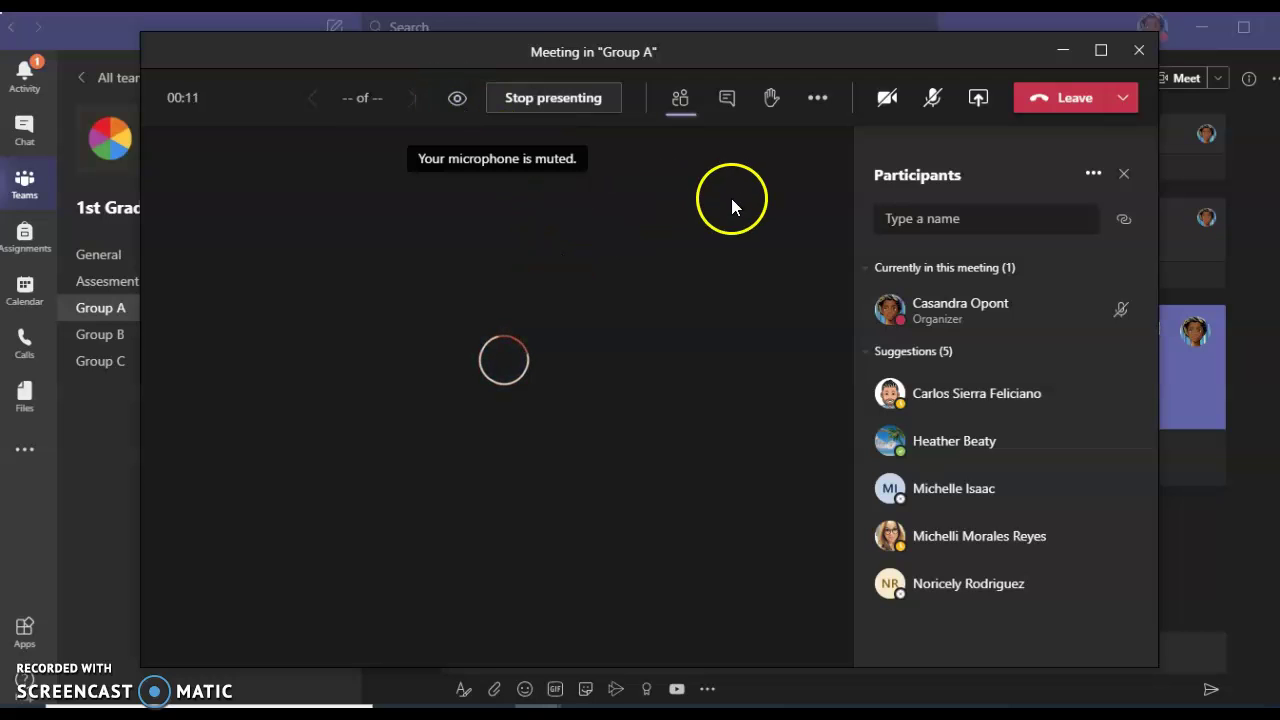
{"action": "left_click", "coordinate": [1060, 52]}
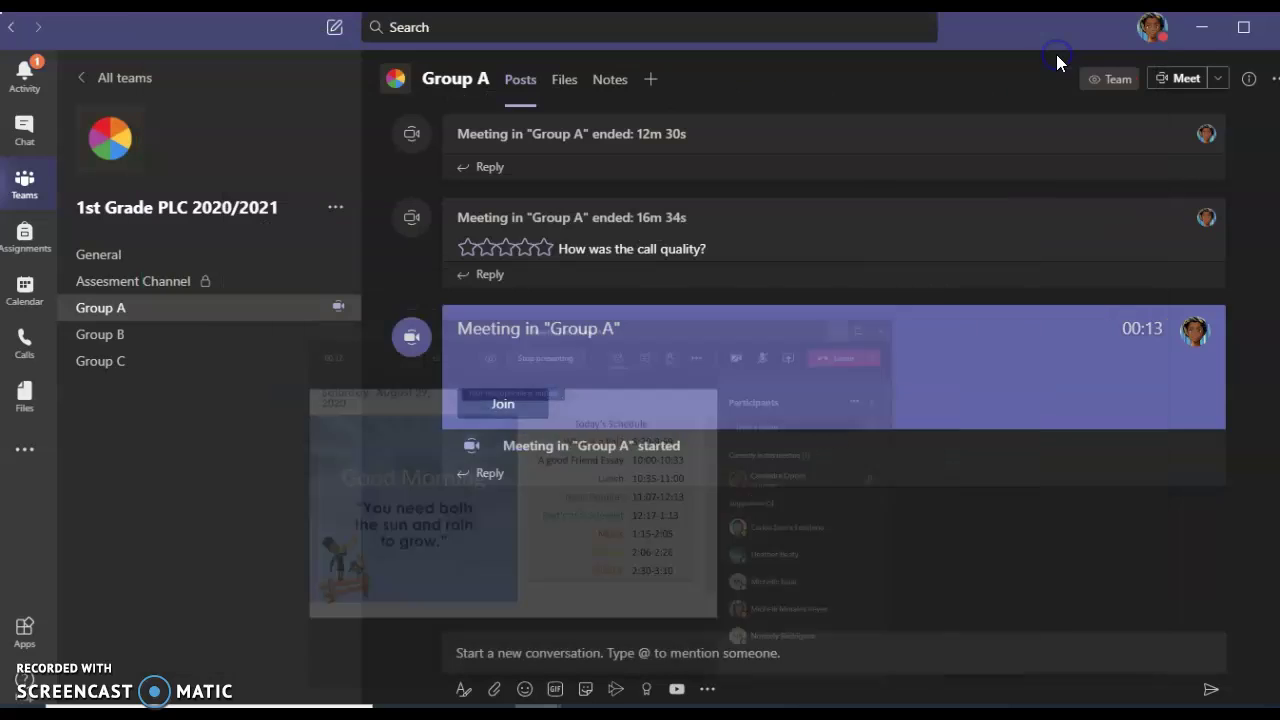
Start a meeting in the Group B channel with the microphone off and present Week 2 Reading.pptx in it.
{"action": "left_click", "coordinate": [202, 335]}
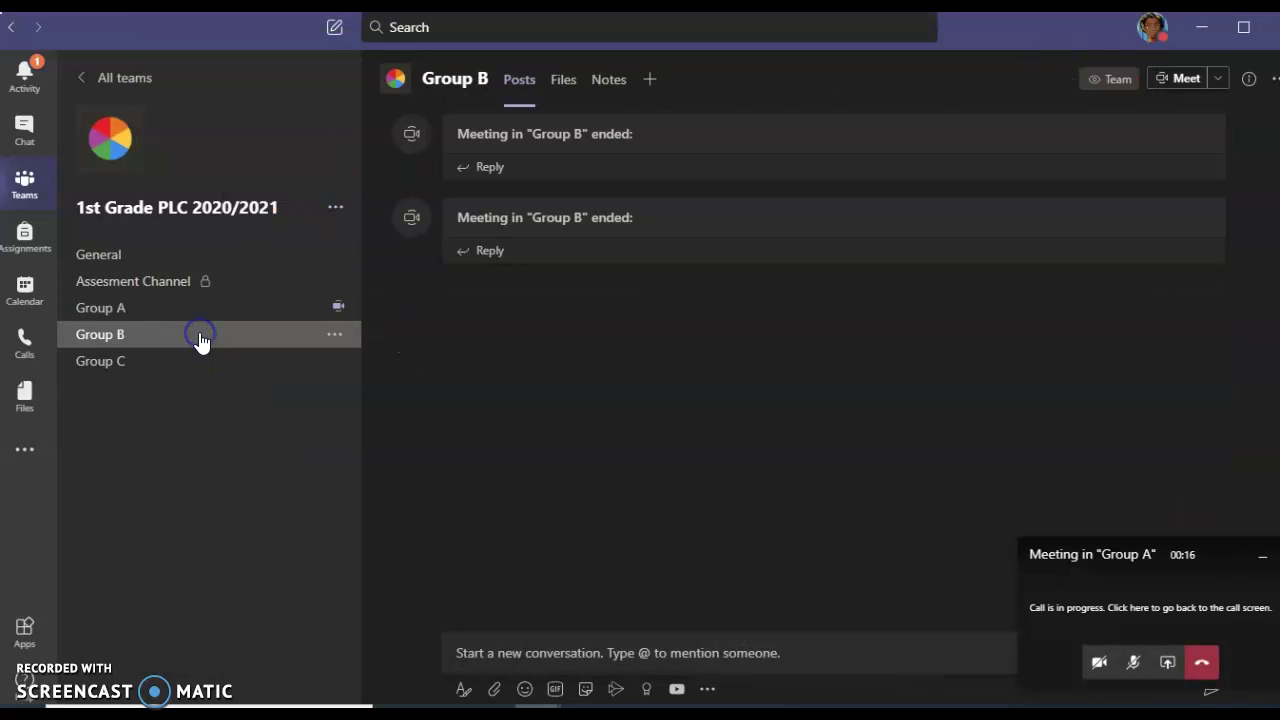
{"action": "left_click", "coordinate": [1160, 79]}
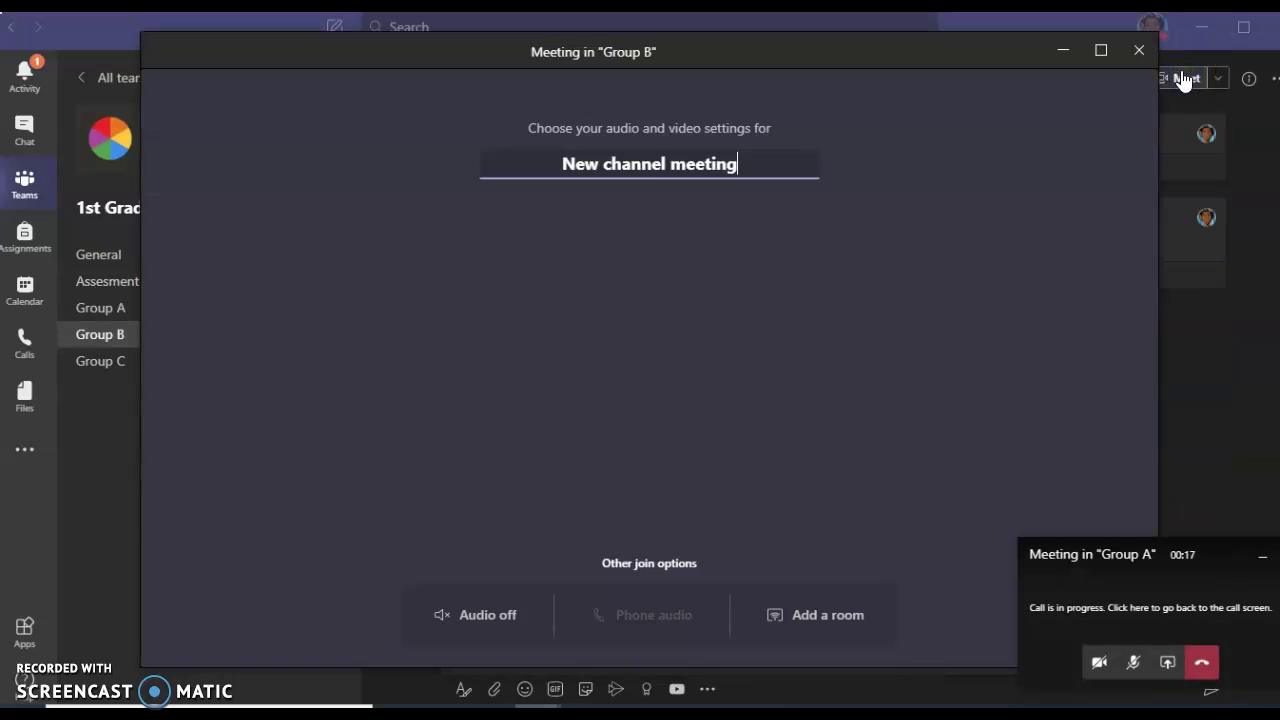
{"action": "left_click", "coordinate": [560, 478]}
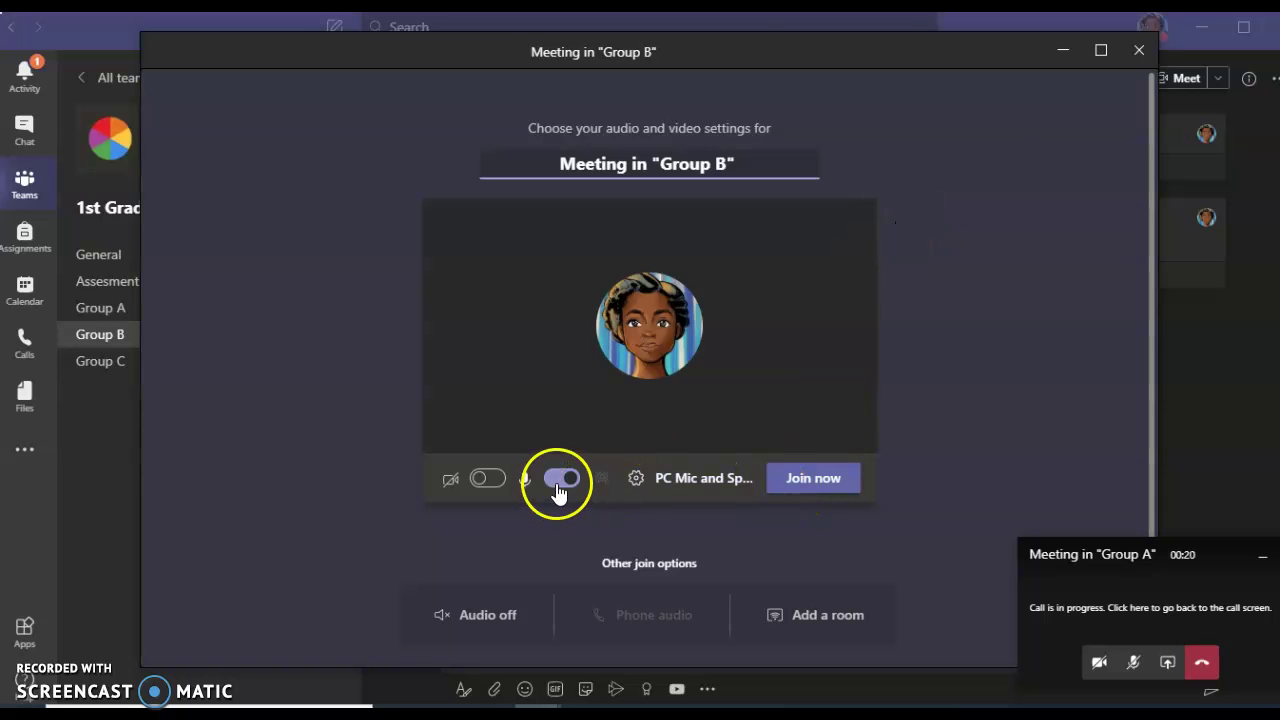
{"action": "left_click", "coordinate": [777, 483]}
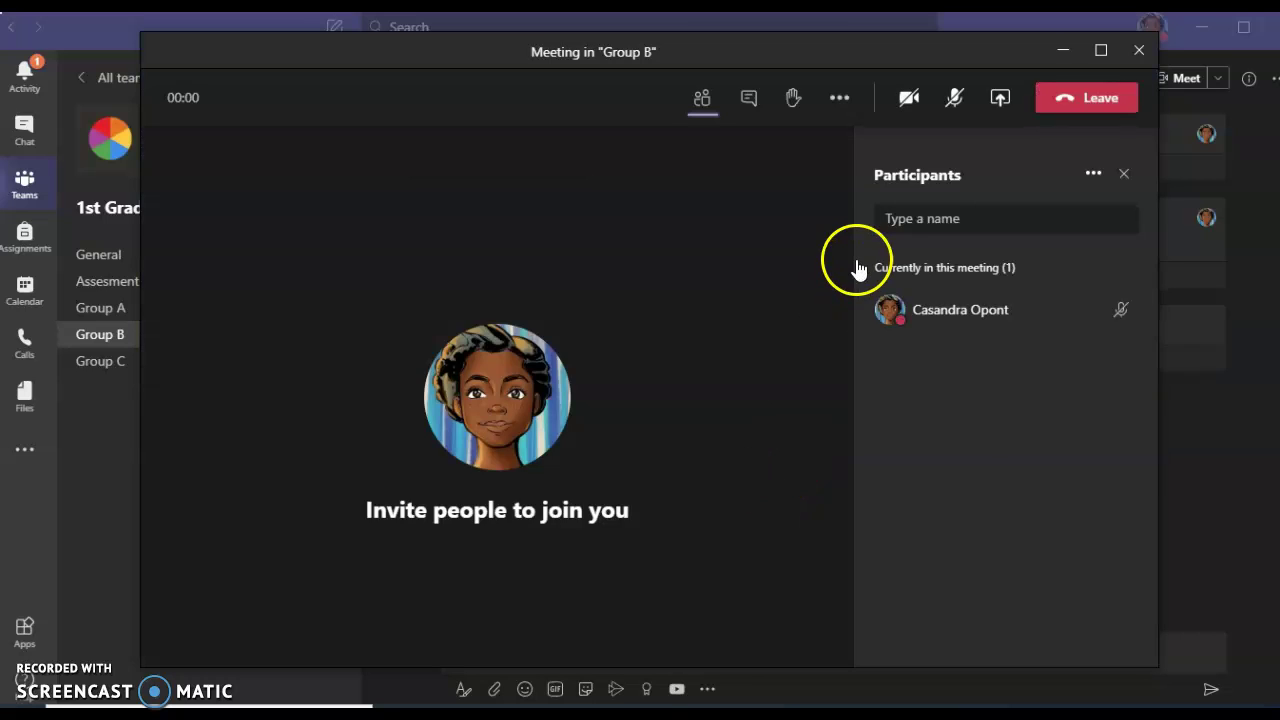
{"action": "left_click", "coordinate": [976, 98]}
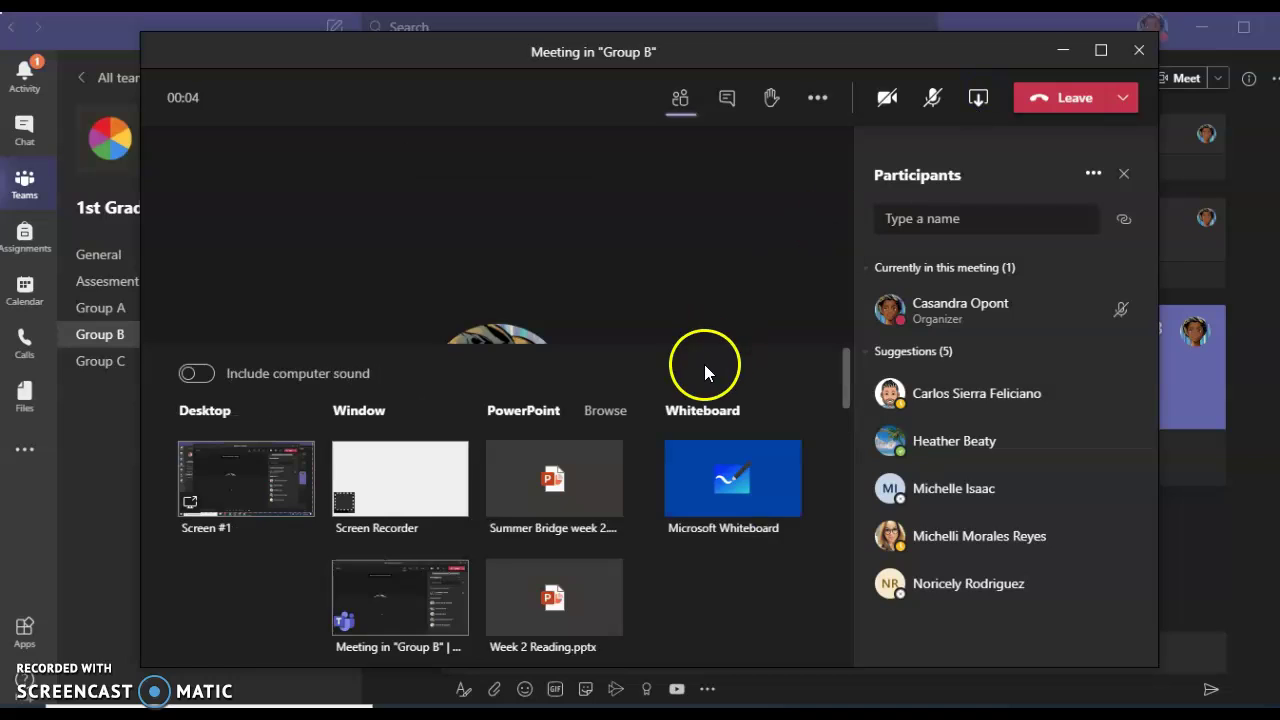
{"action": "left_click", "coordinate": [547, 595]}
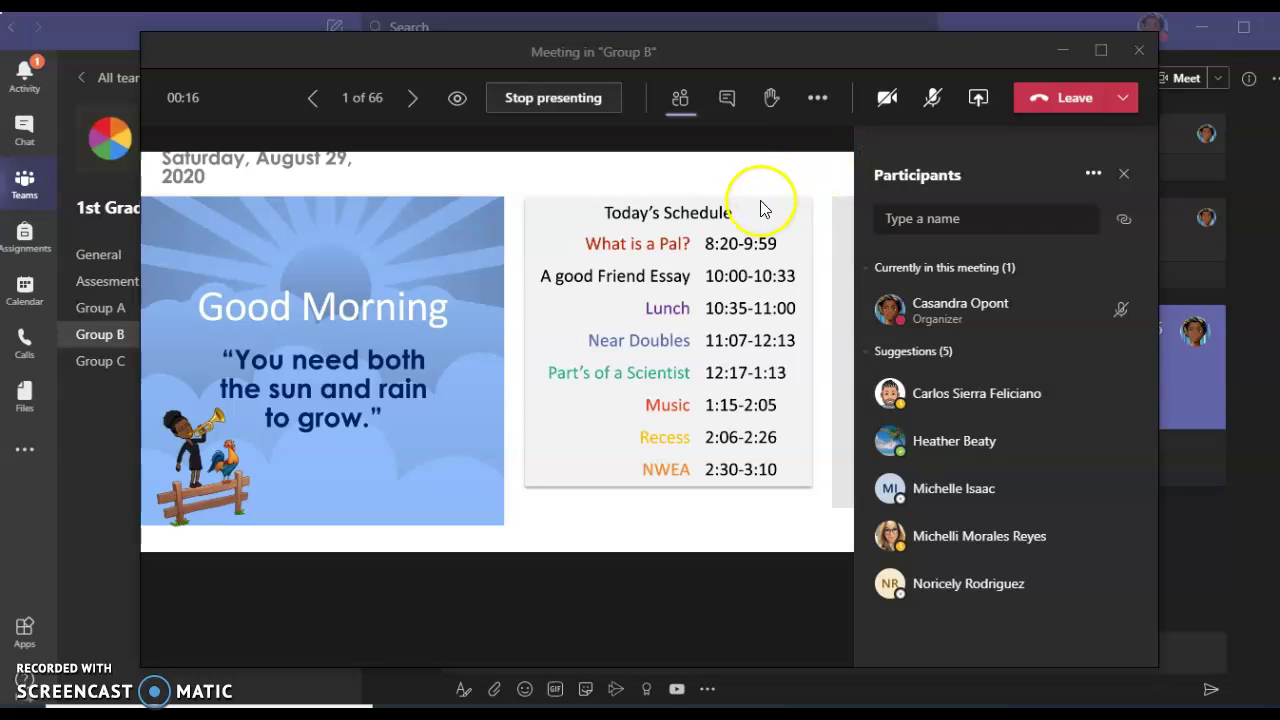
Start a meeting in the Group C channel and present Week 2 Reading.pptx in it.
{"action": "left_click", "coordinate": [95, 362]}
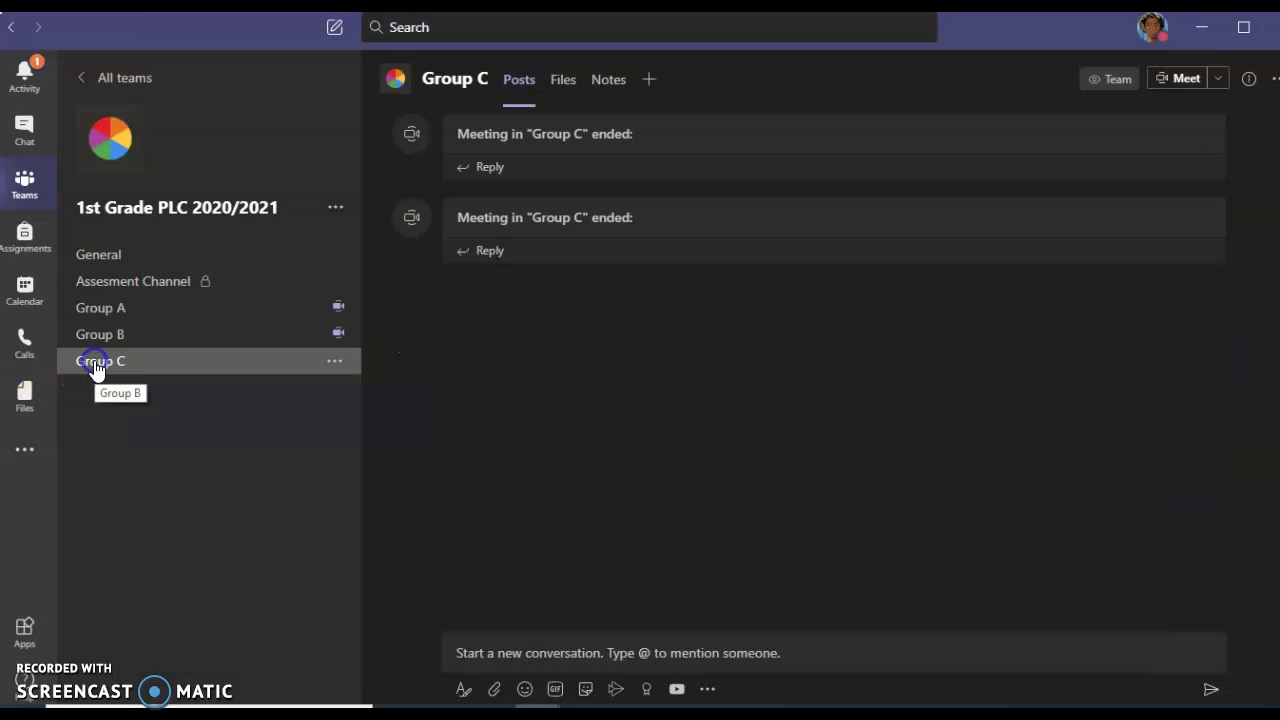
{"action": "left_click", "coordinate": [1186, 80]}
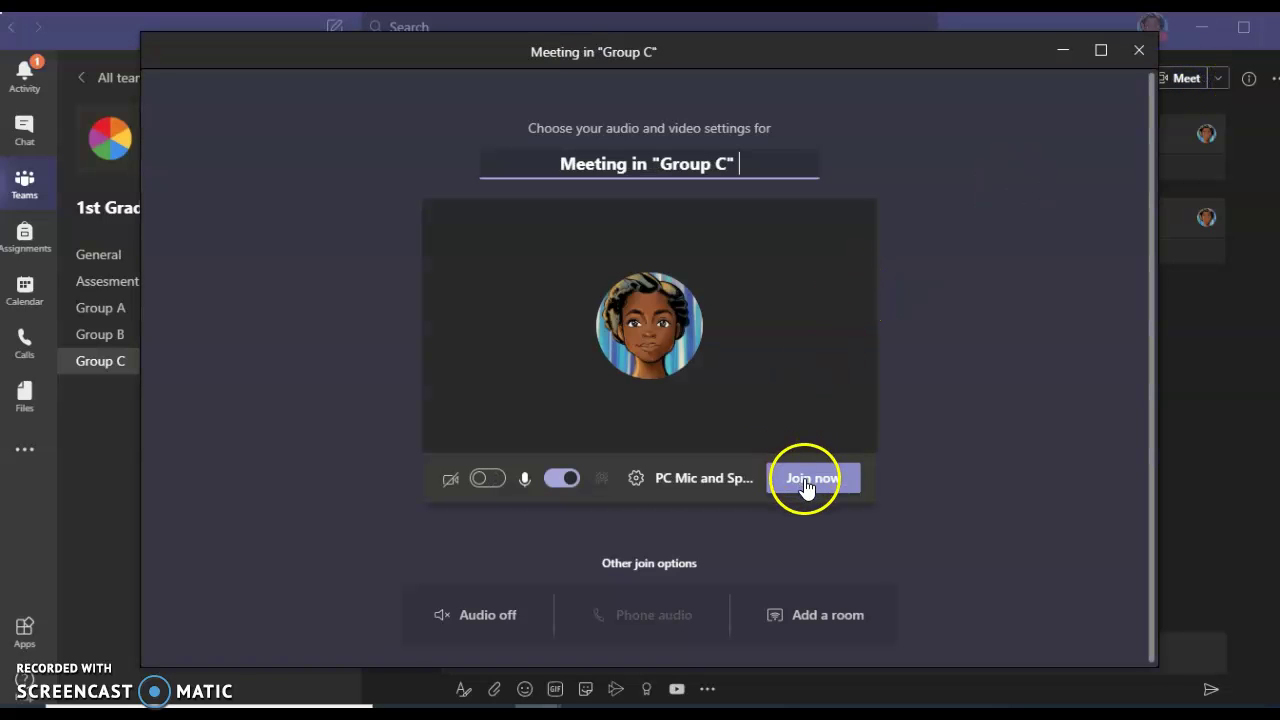
{"action": "left_click", "coordinate": [806, 481]}
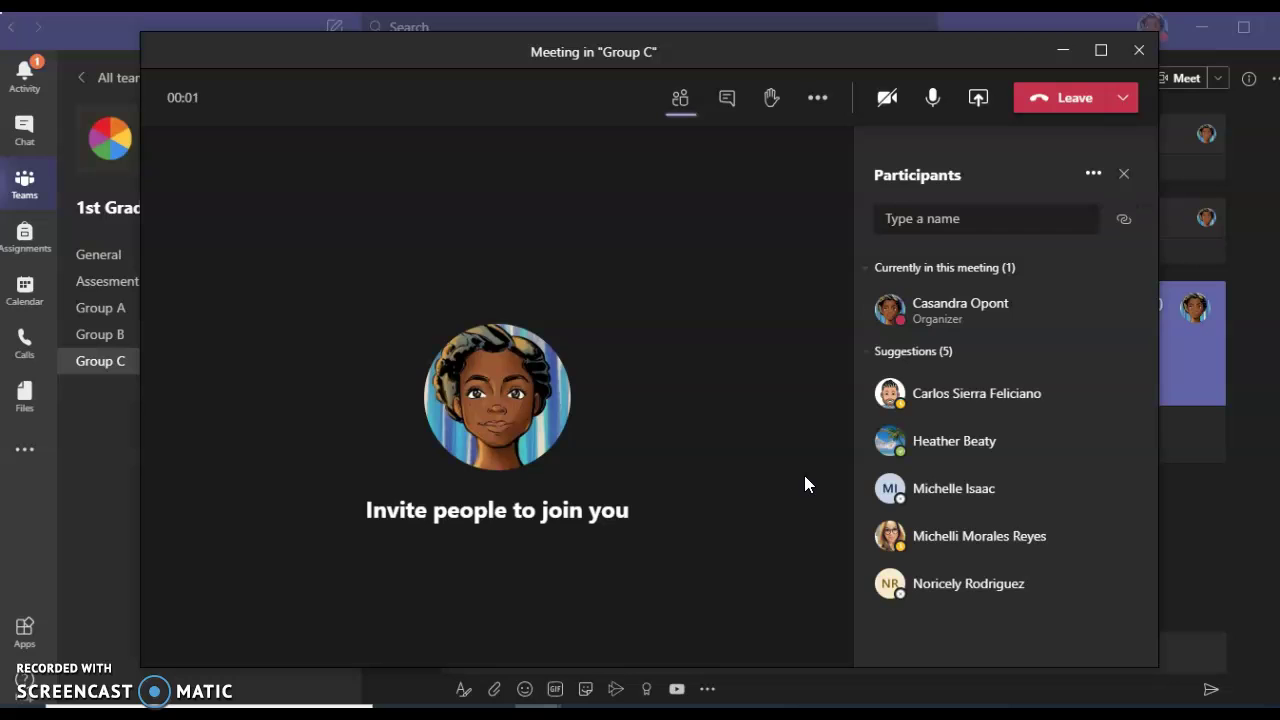
{"action": "left_click", "coordinate": [975, 99]}
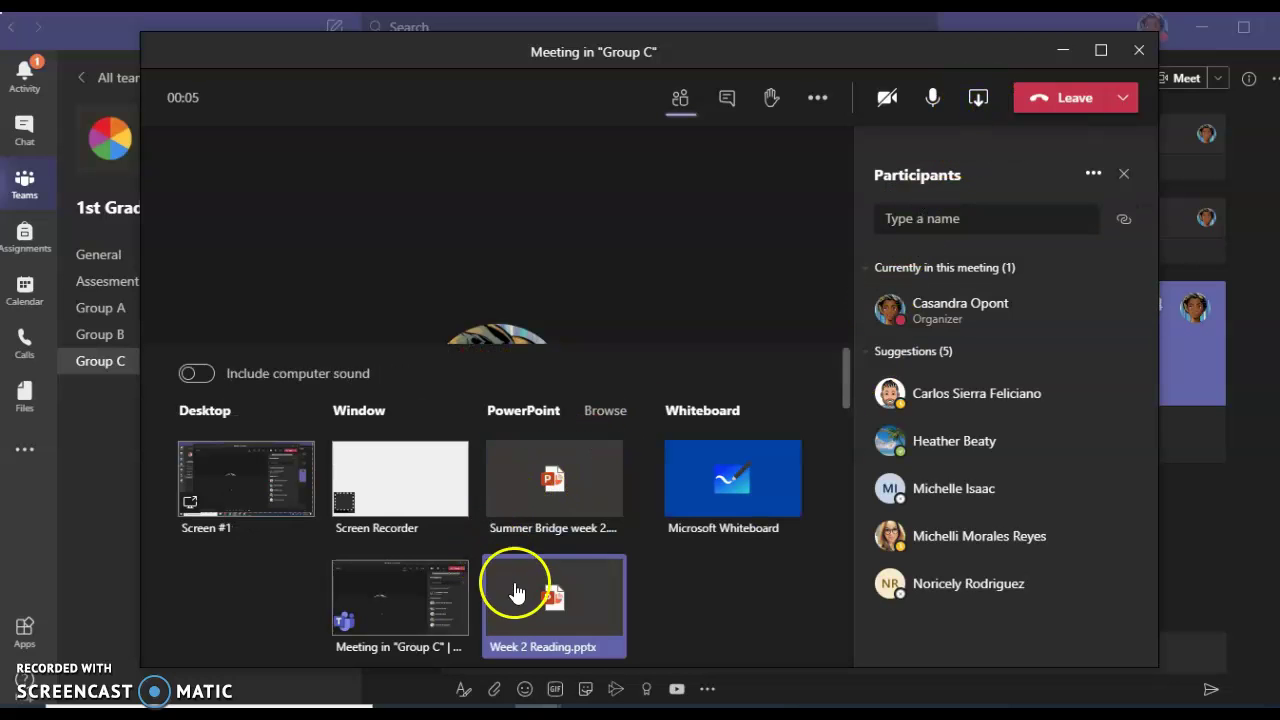
{"action": "left_click_drag", "start_coordinate": [844, 351], "coordinate": [837, 396]}
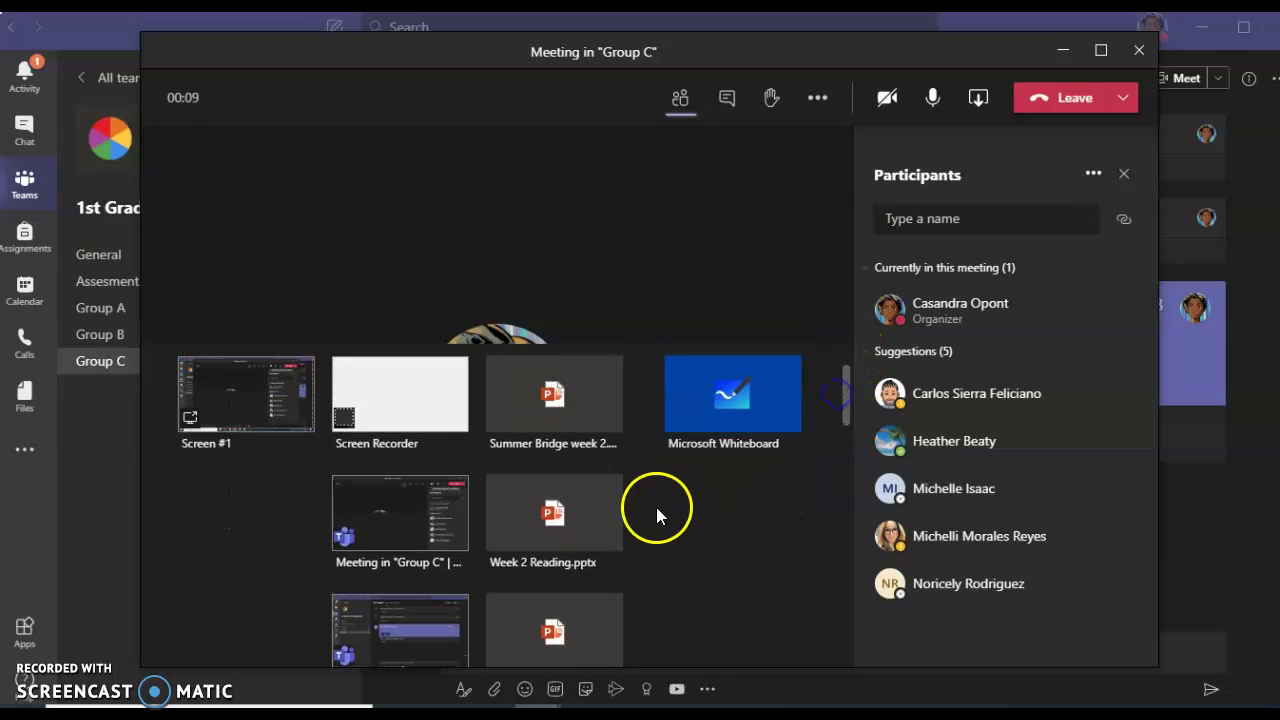
{"action": "left_click", "coordinate": [590, 525]}
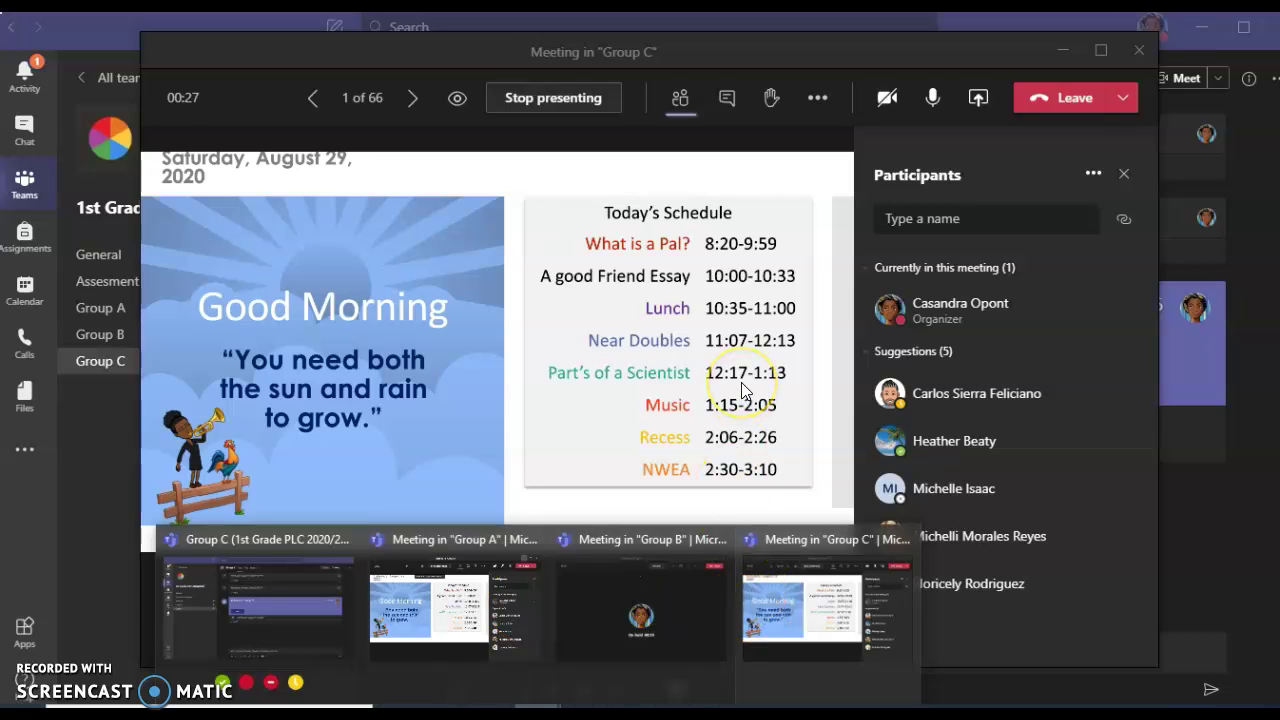
Minimize the Group C meeting window and bring it back to the front.
{"action": "left_click", "coordinate": [1064, 52]}
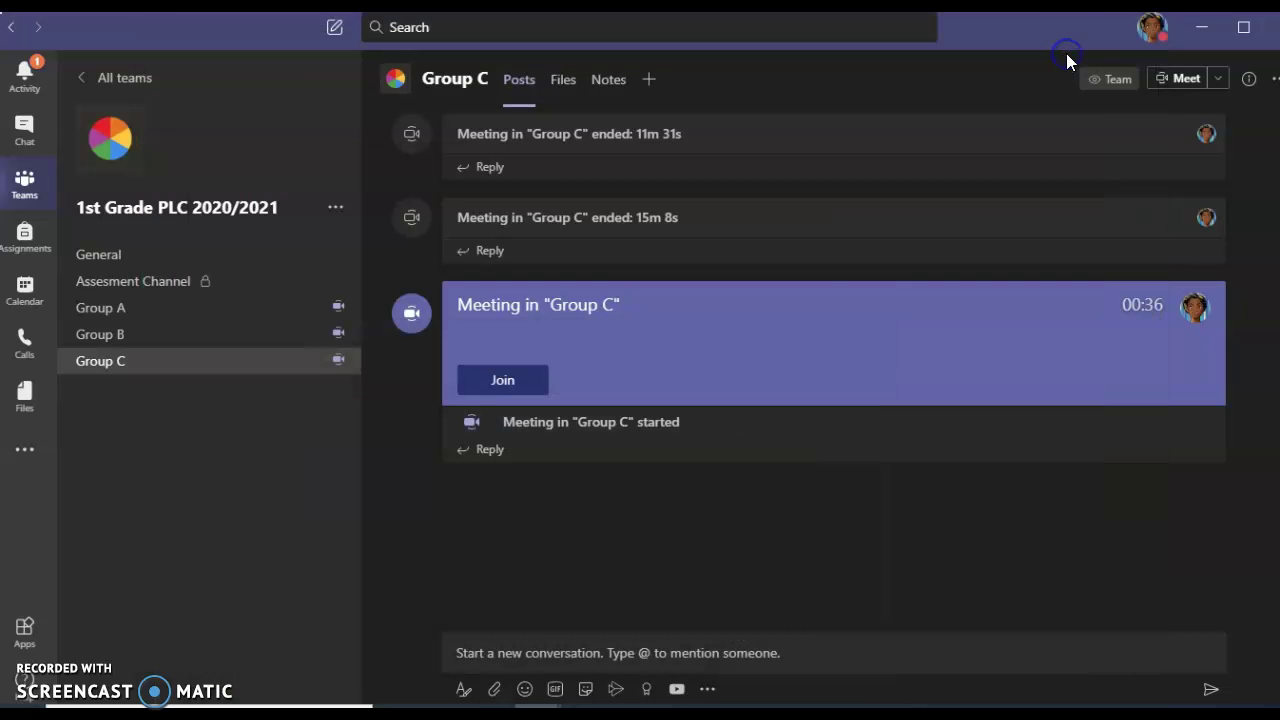
{"action": "left_click", "coordinate": [860, 272]}
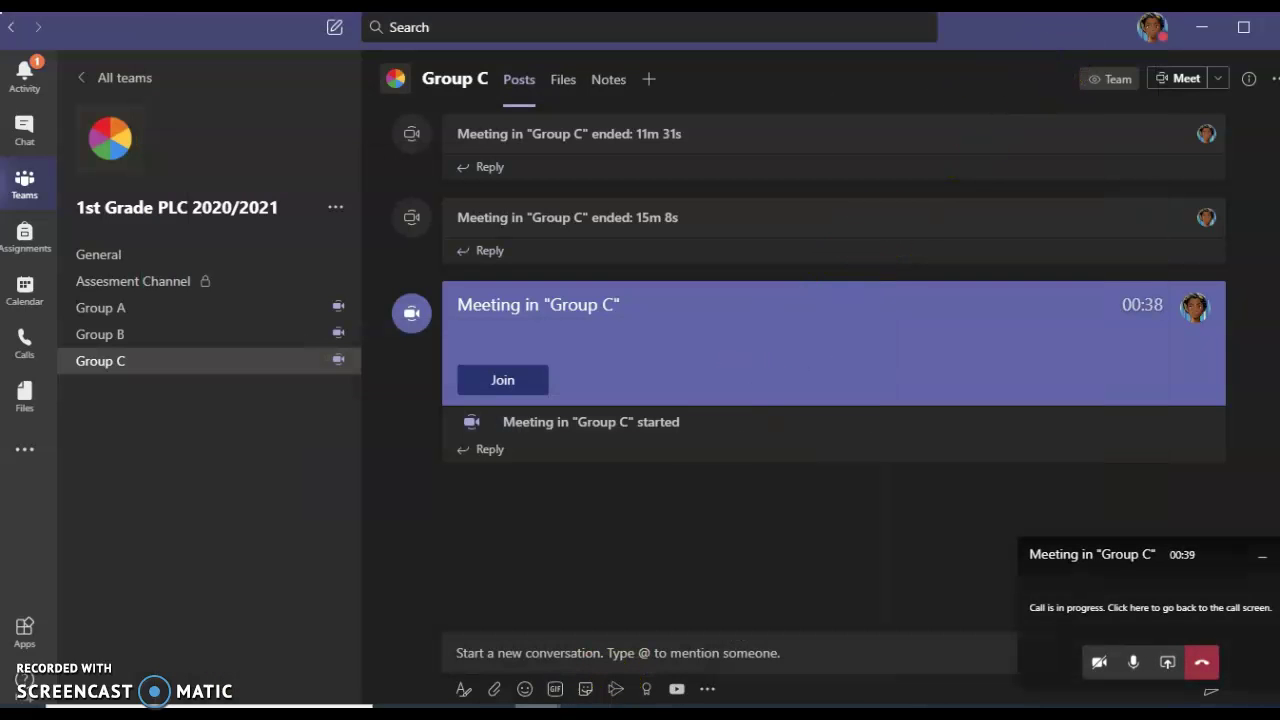
{"action": "left_click", "coordinate": [540, 700]}
{"action": "left_click", "coordinate": [675, 612]}
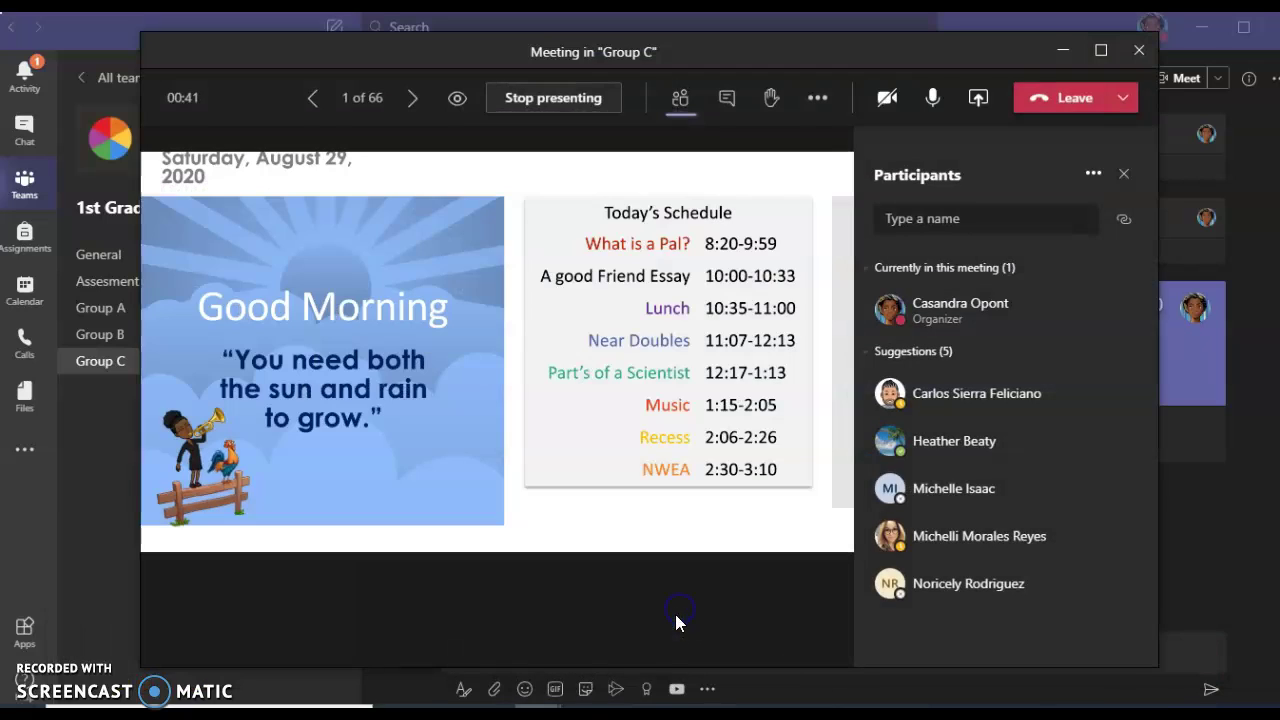
Bring up the Group B and Group A meeting windows in turn, then minimize both.
{"action": "mouse_move", "coordinate": [584, 705]}
{"action": "mouse_move", "coordinate": [540, 700]}
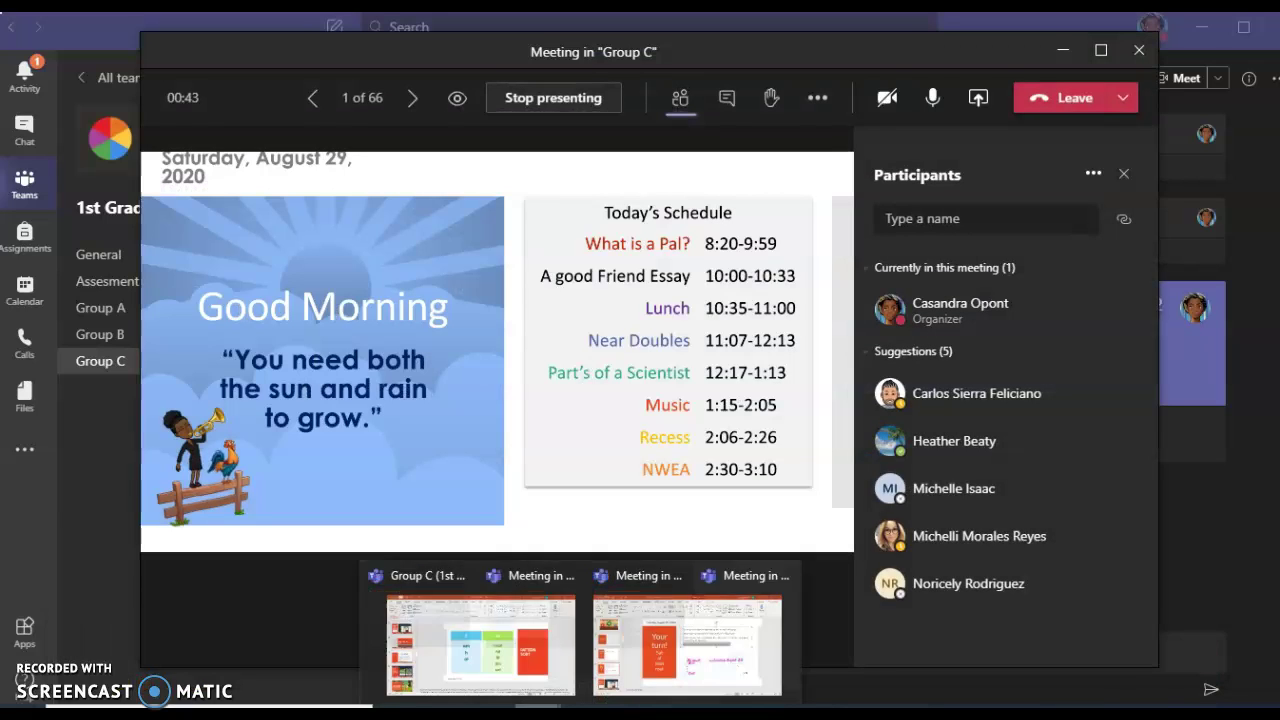
{"action": "left_click", "coordinate": [597, 617]}
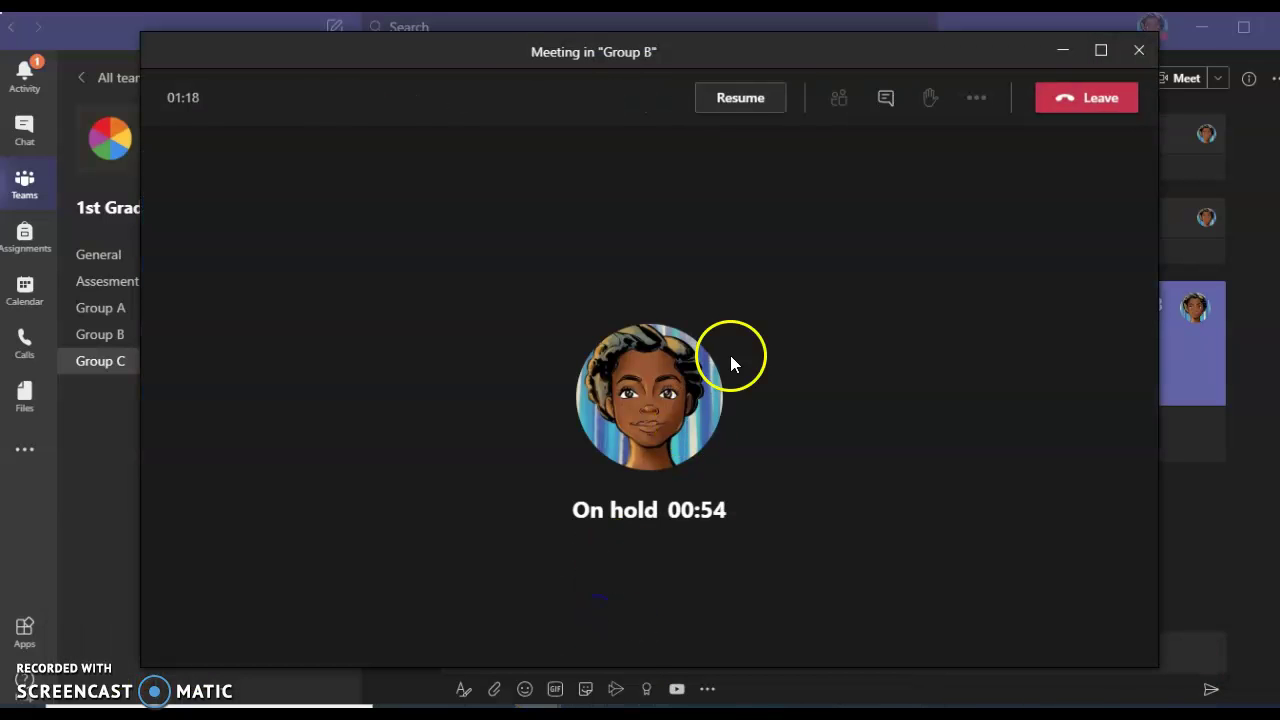
{"action": "mouse_move", "coordinate": [497, 686]}
{"action": "left_click", "coordinate": [452, 617]}
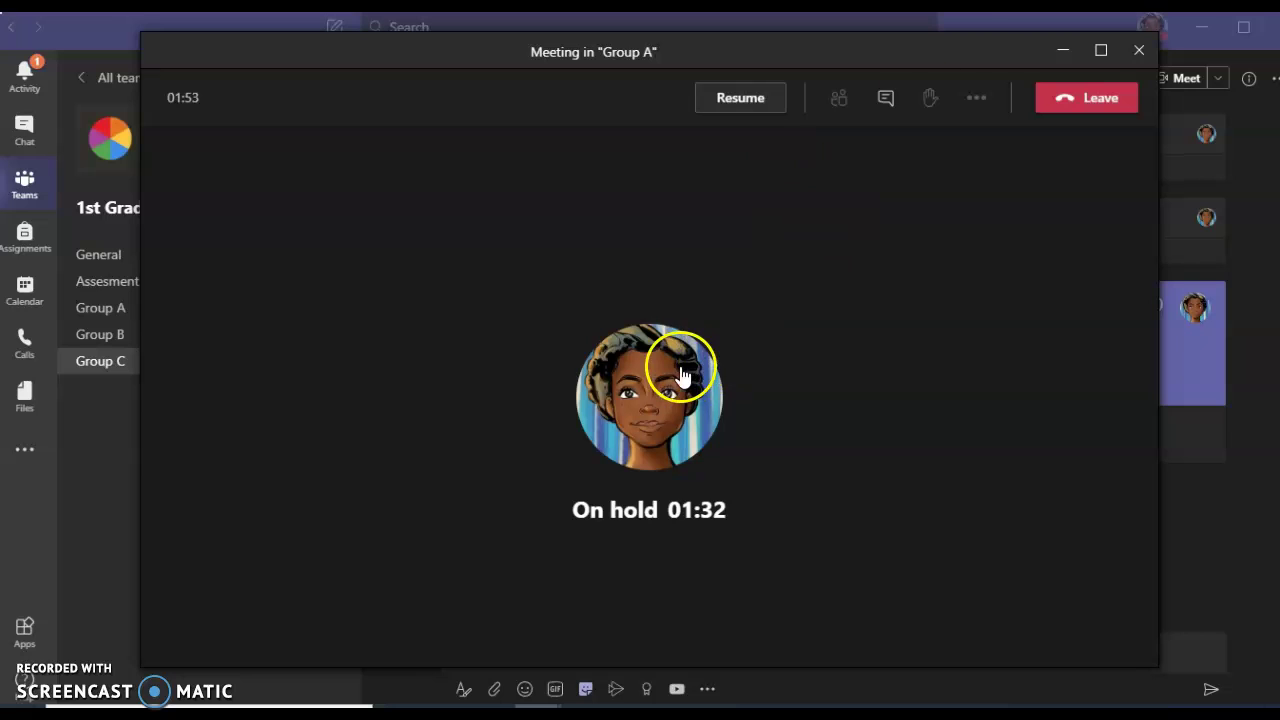
{"action": "left_click", "coordinate": [1061, 51]}
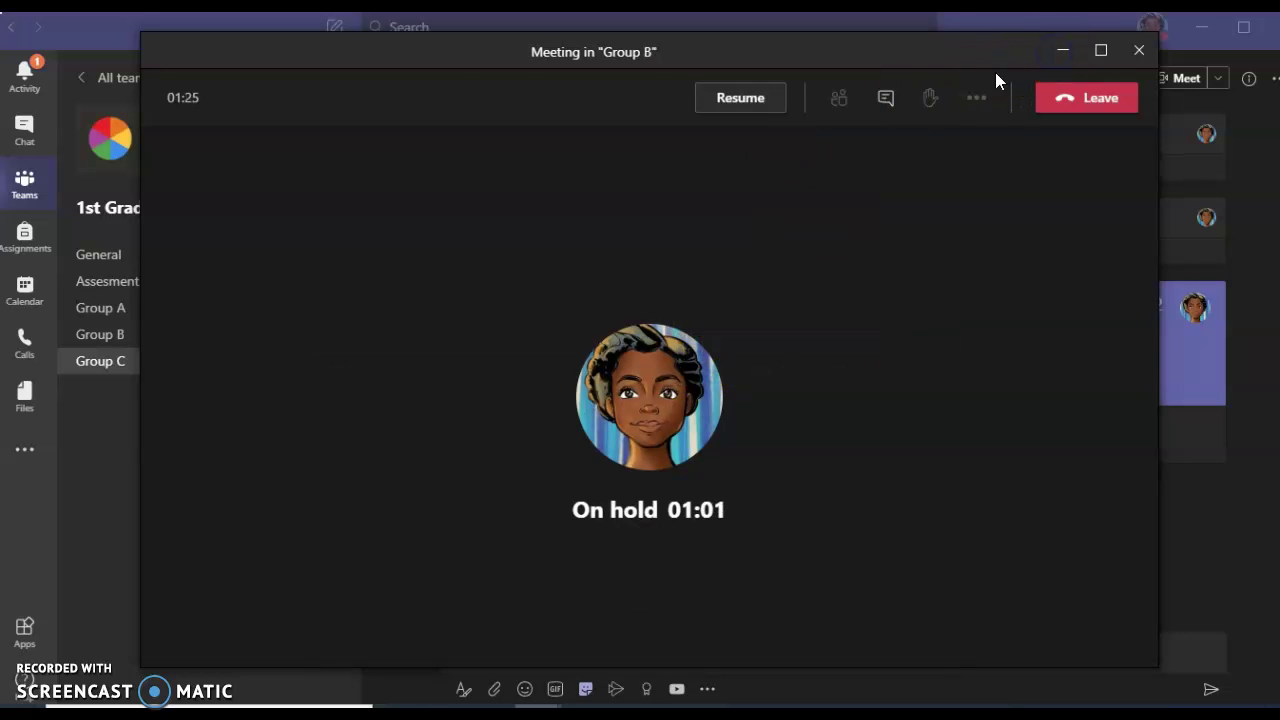
{"action": "left_click", "coordinate": [1063, 50]}
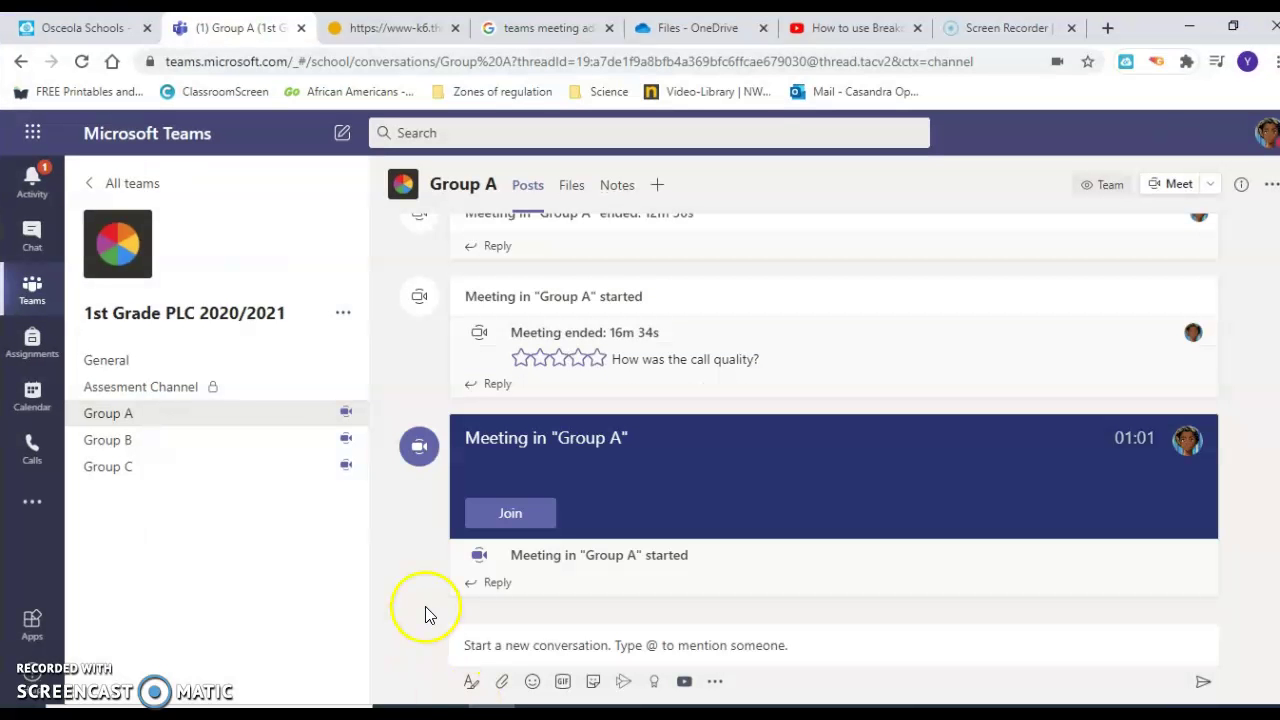
Join the running Group A meeting from Teams in the Chrome browser with the microphone muted.
{"action": "left_click", "coordinate": [513, 522]}
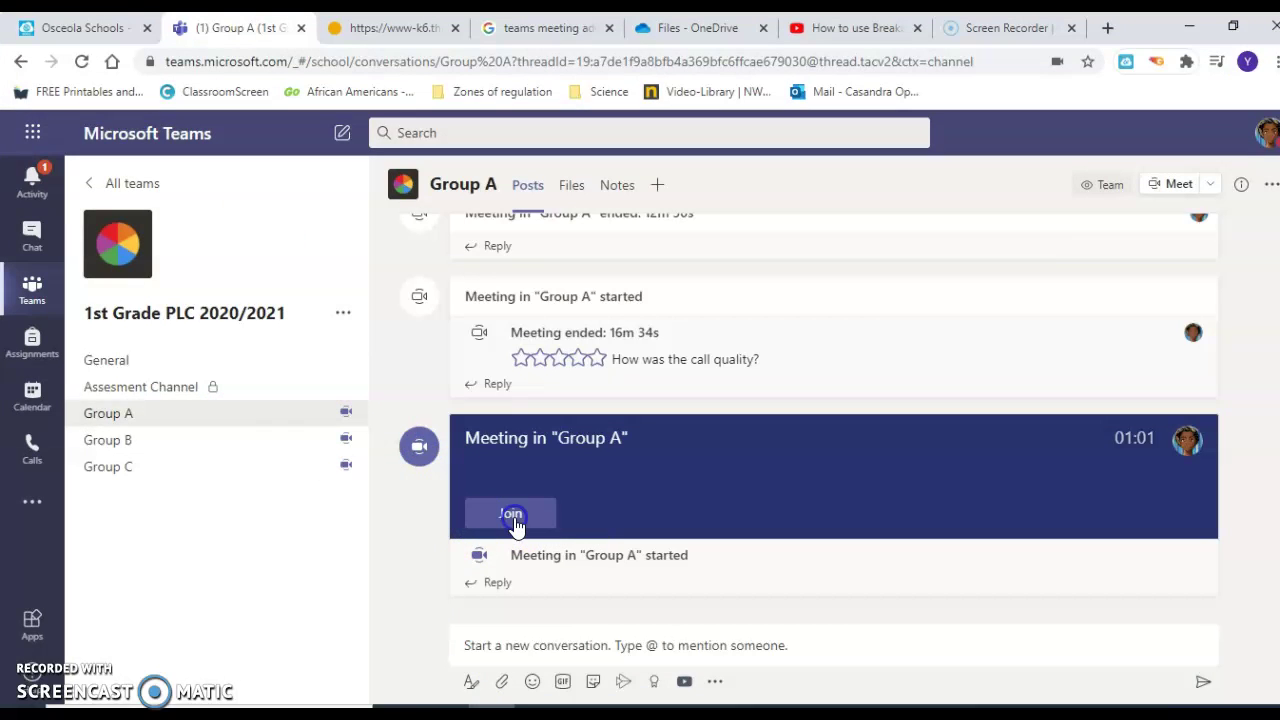
{"action": "left_click", "coordinate": [632, 503]}
{"action": "left_click", "coordinate": [663, 543]}
{"action": "left_click", "coordinate": [656, 512]}
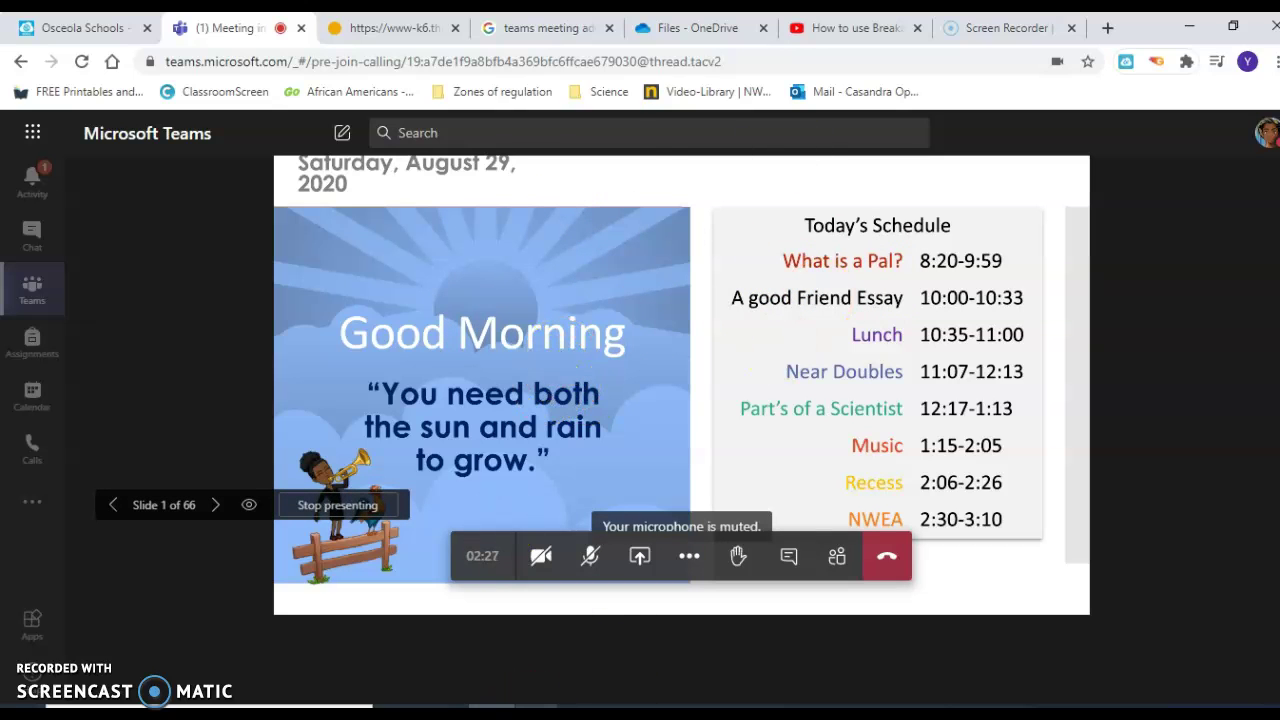
View the Group C meeting window, then return to the browser and show the Group A channel alongside its running meeting.
{"action": "mouse_move", "coordinate": [545, 712]}
{"action": "left_click", "coordinate": [749, 543]}
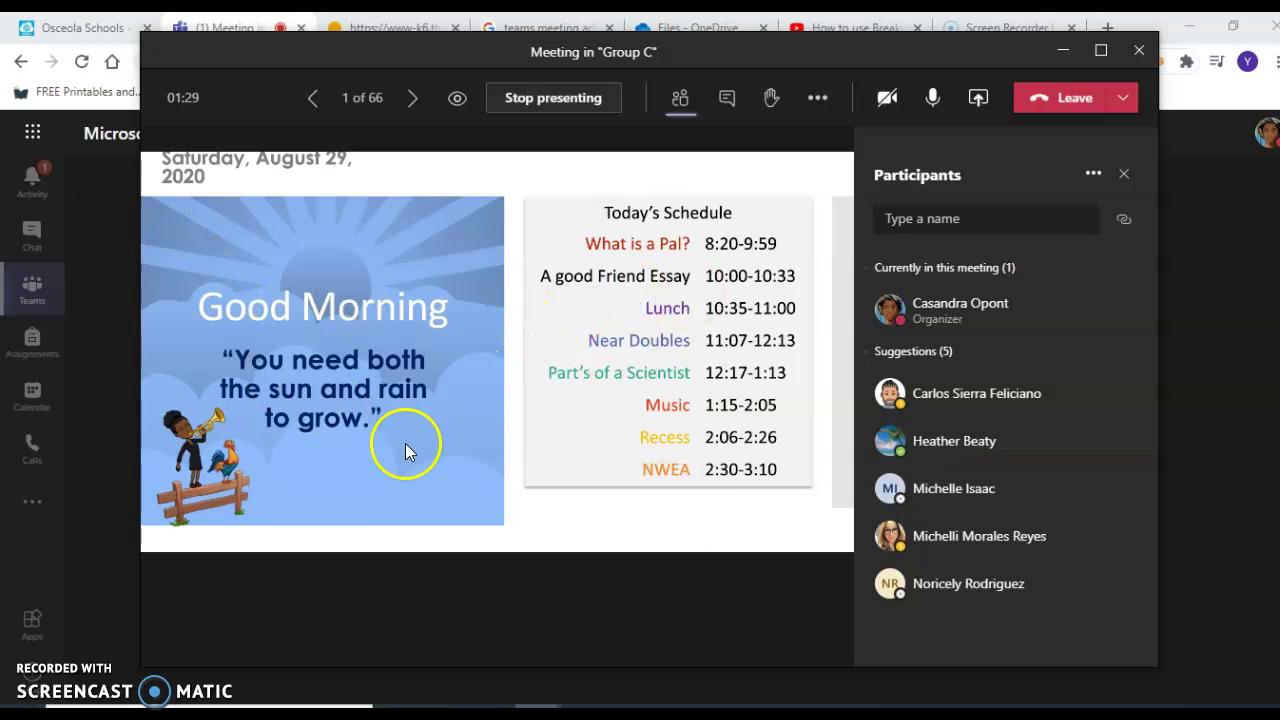
{"action": "left_click", "coordinate": [103, 232]}
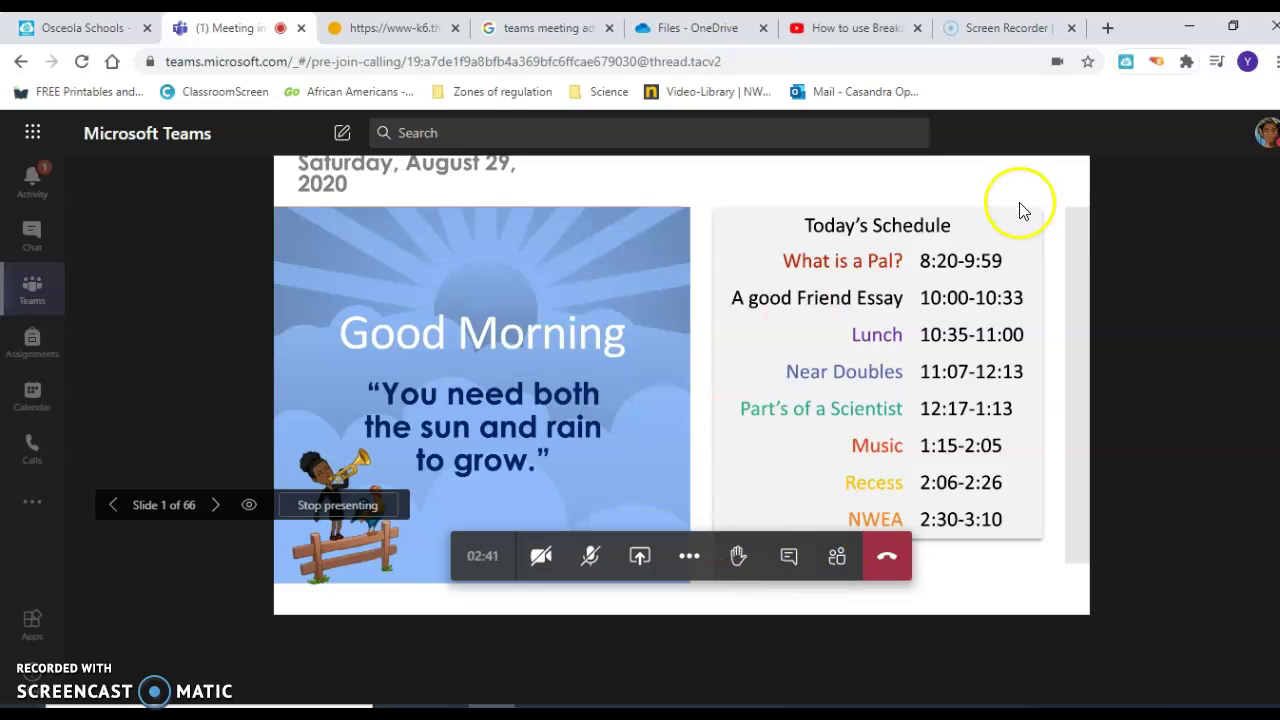
{"action": "left_click", "coordinate": [32, 290]}
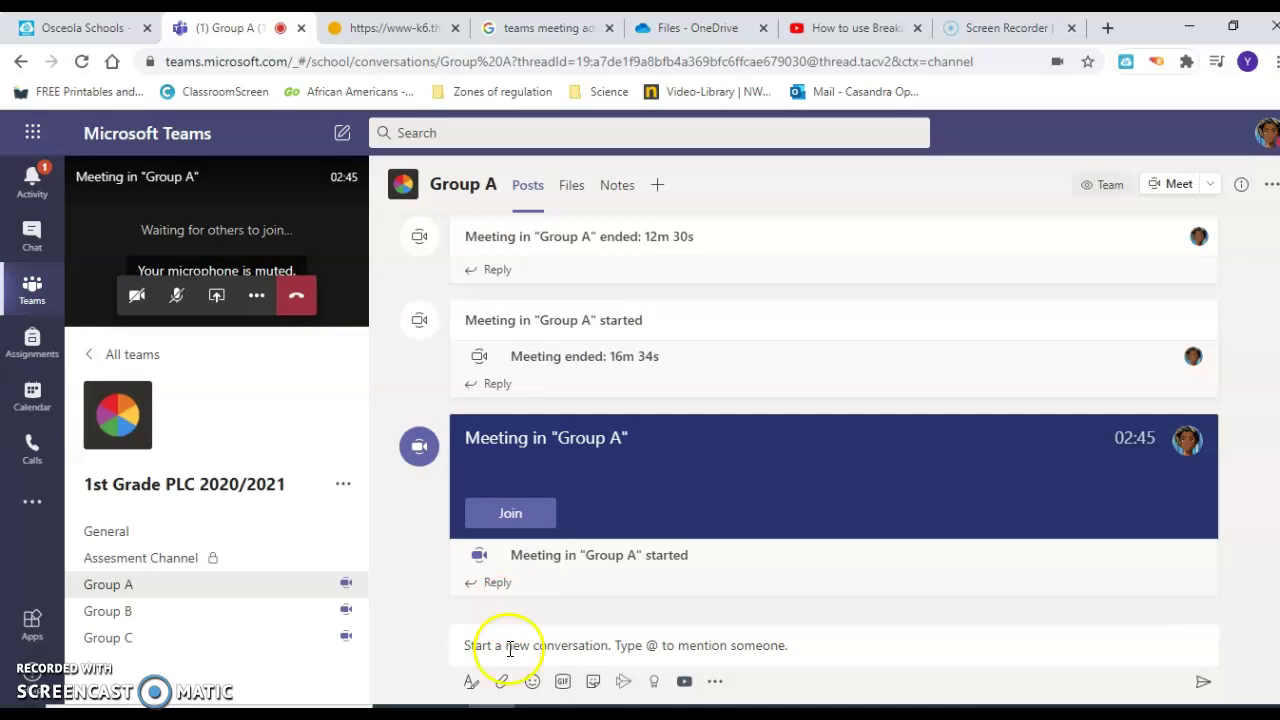
In the Windows app volume settings, lower Google Chrome's volume to 48, restore it to 100, and close the settings.
{"action": "left_click", "coordinate": [632, 712]}
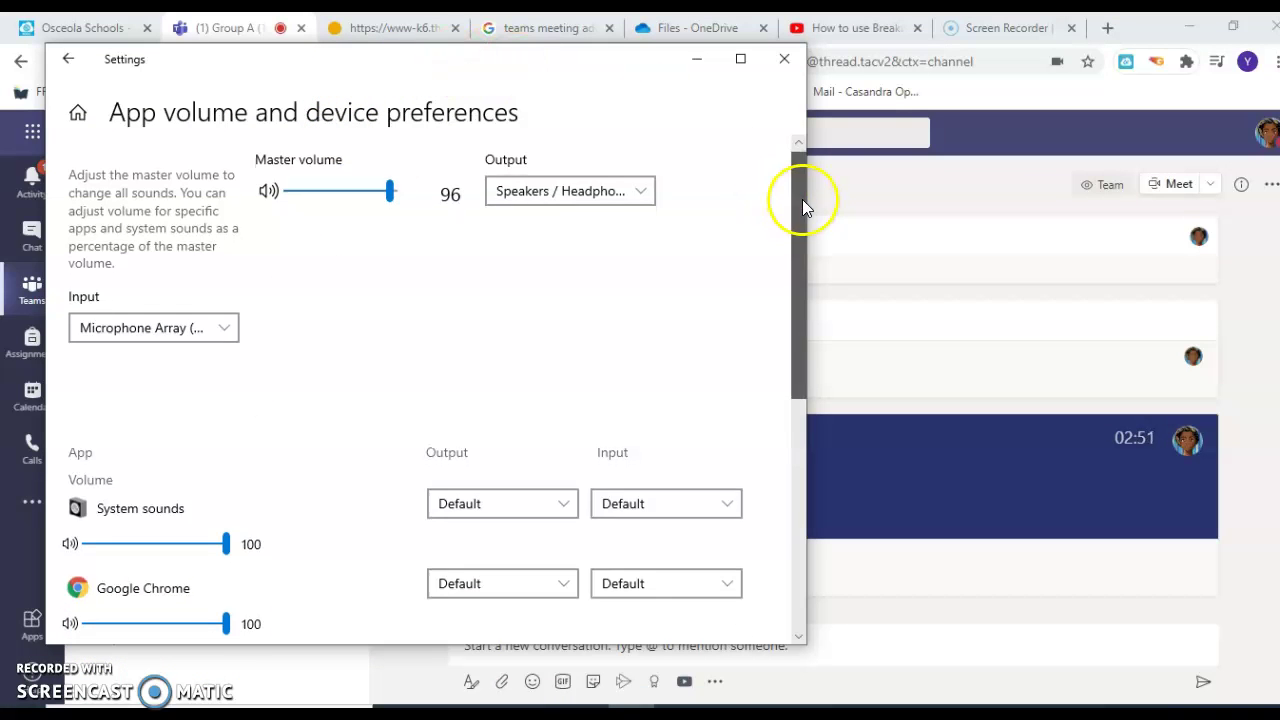
{"action": "left_click_drag", "start_coordinate": [802, 201], "coordinate": [798, 317]}
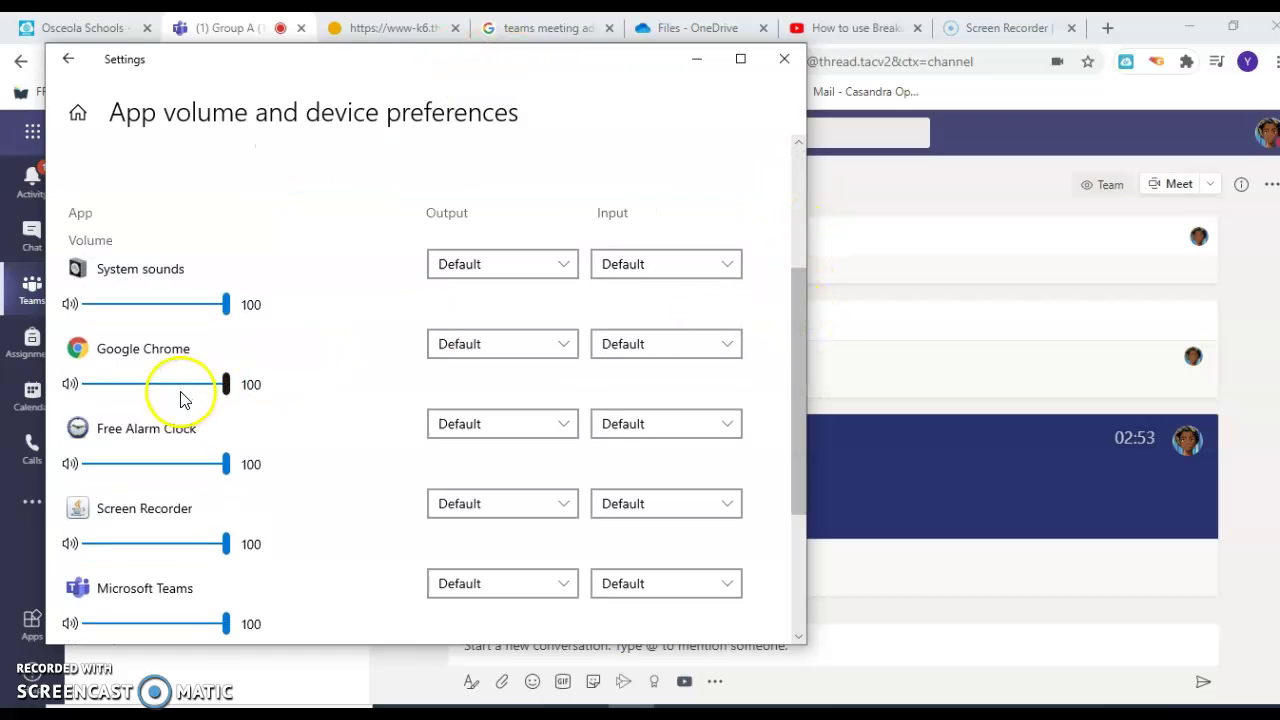
{"action": "left_click_drag", "start_coordinate": [217, 390], "coordinate": [155, 390]}
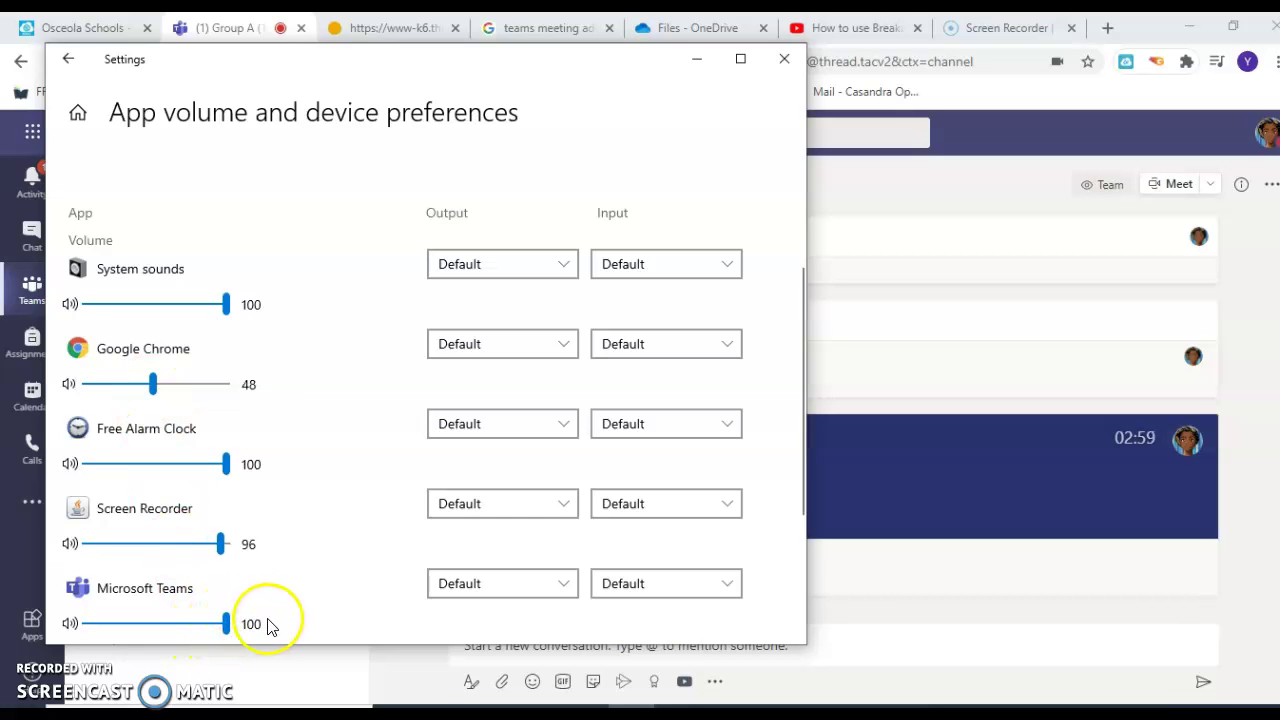
{"action": "left_click_drag", "start_coordinate": [155, 388], "coordinate": [280, 395]}
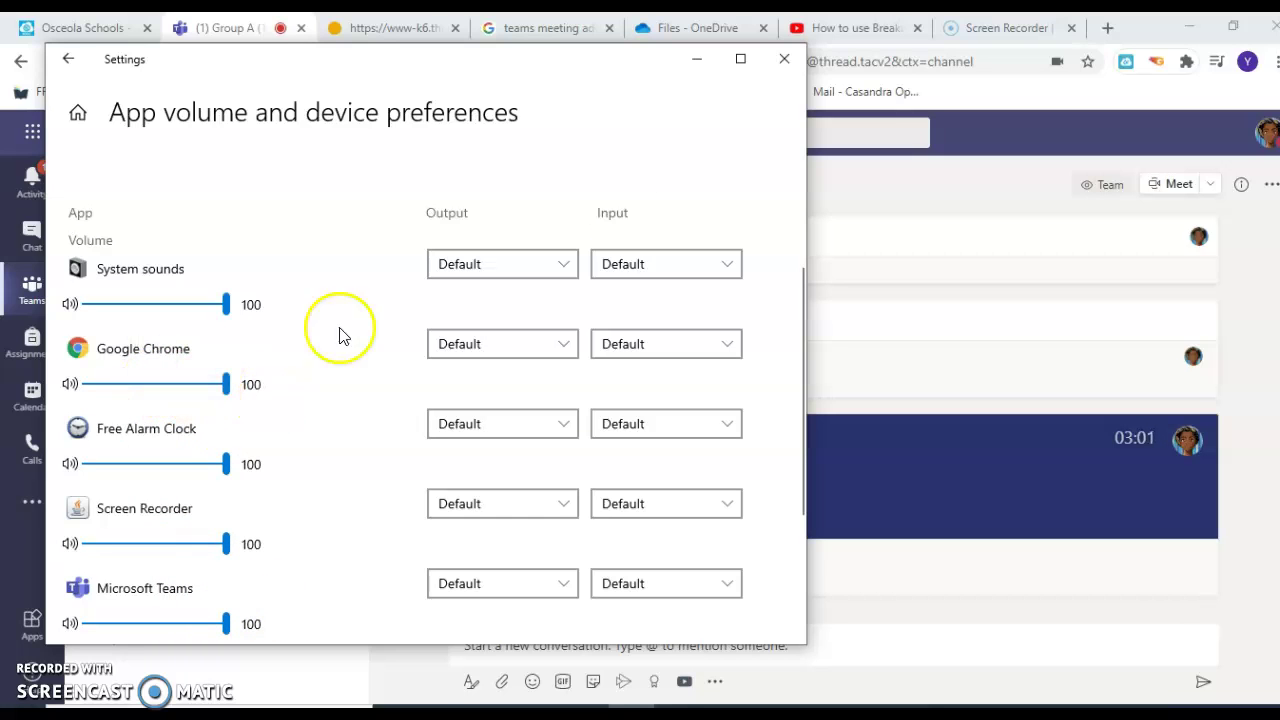
{"action": "left_click", "coordinate": [786, 62]}
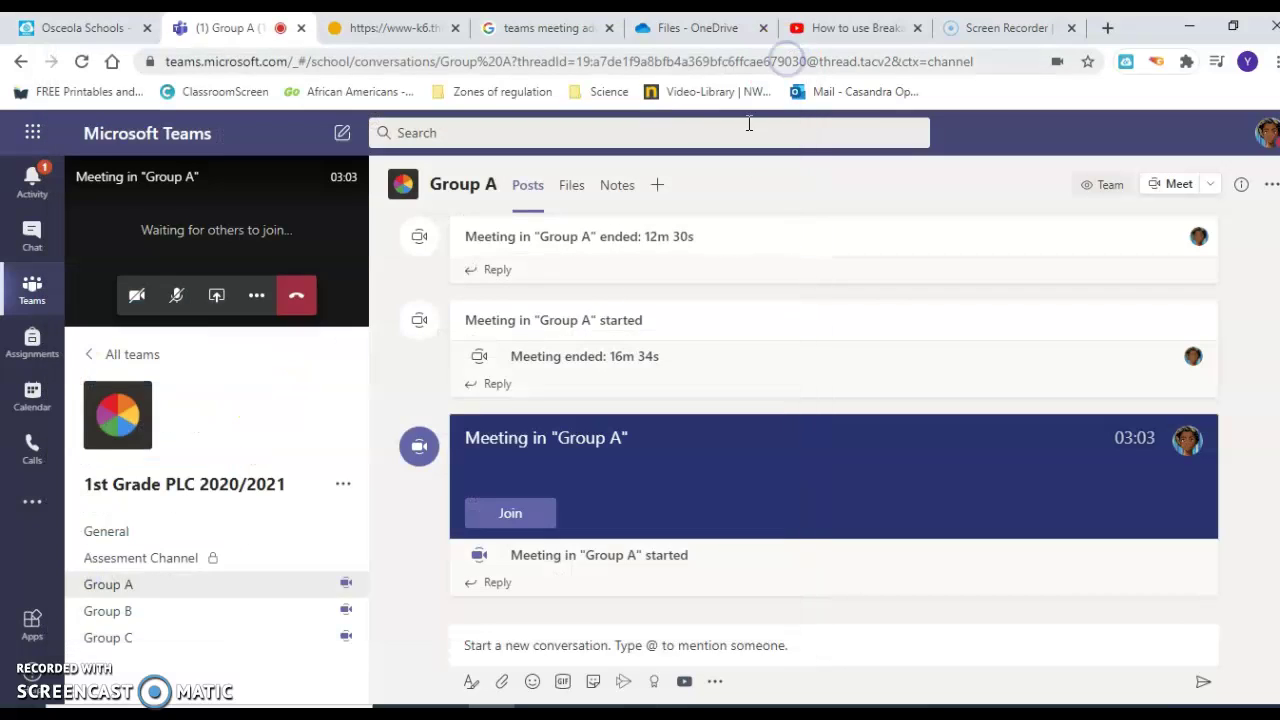